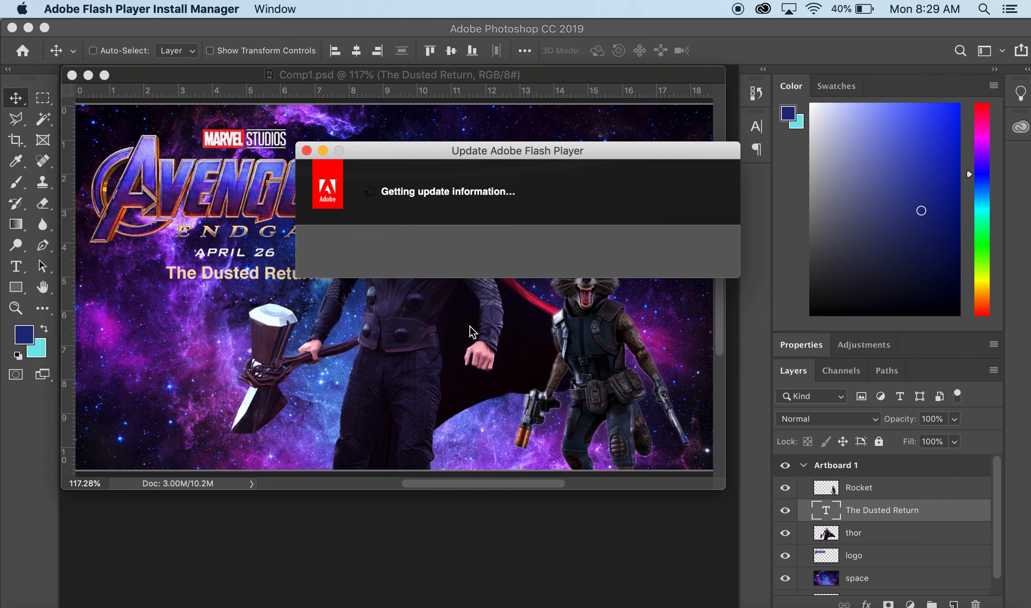
Dismiss the Flash Player update window and open thanos_marvel_feature.jpg from the GraphicDesign folder
left_click(307, 151)
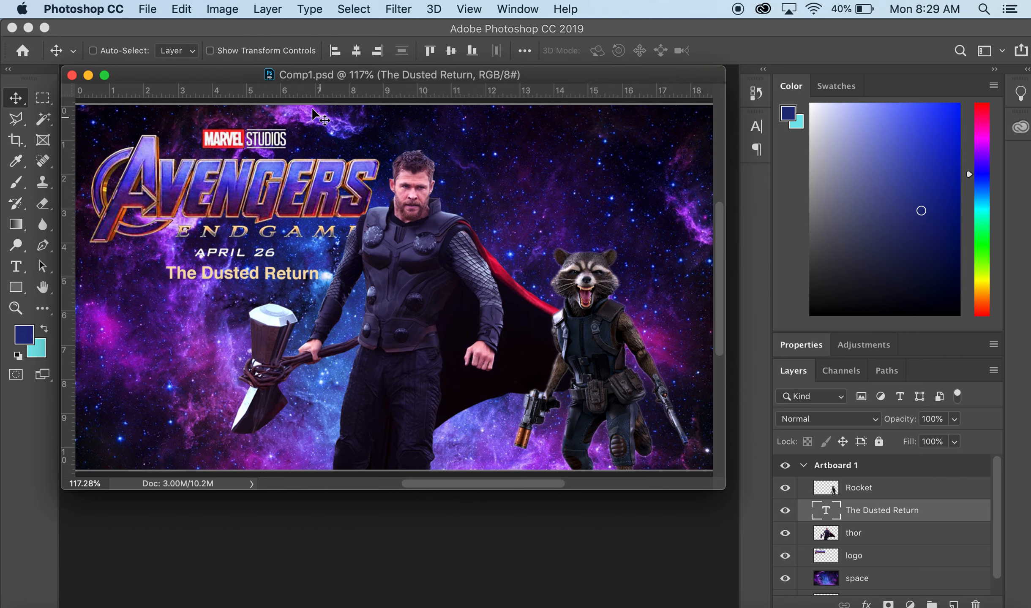
left_click(157, 9)
key("super+o")
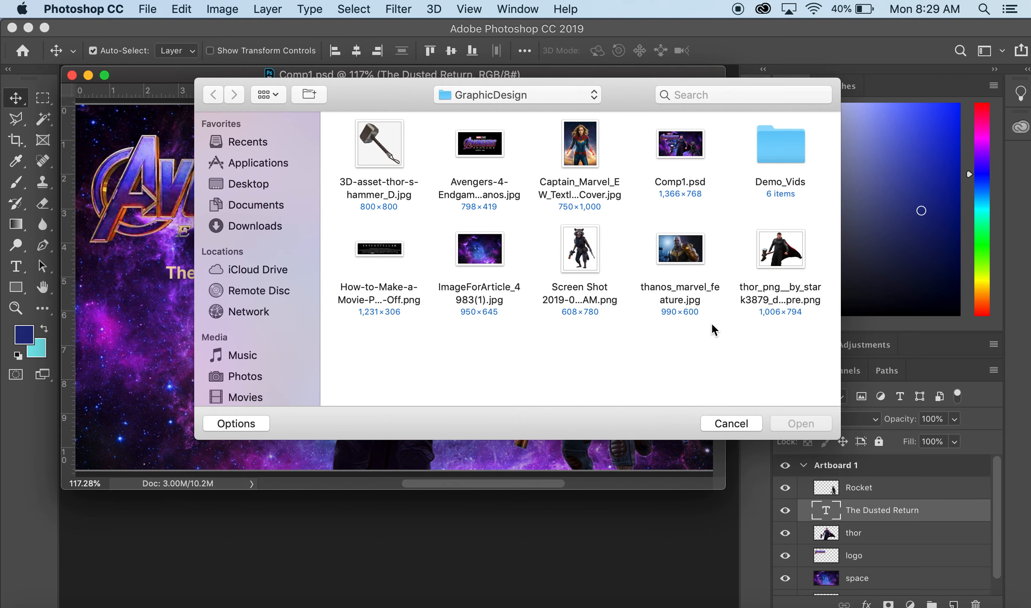
left_click(687, 255)
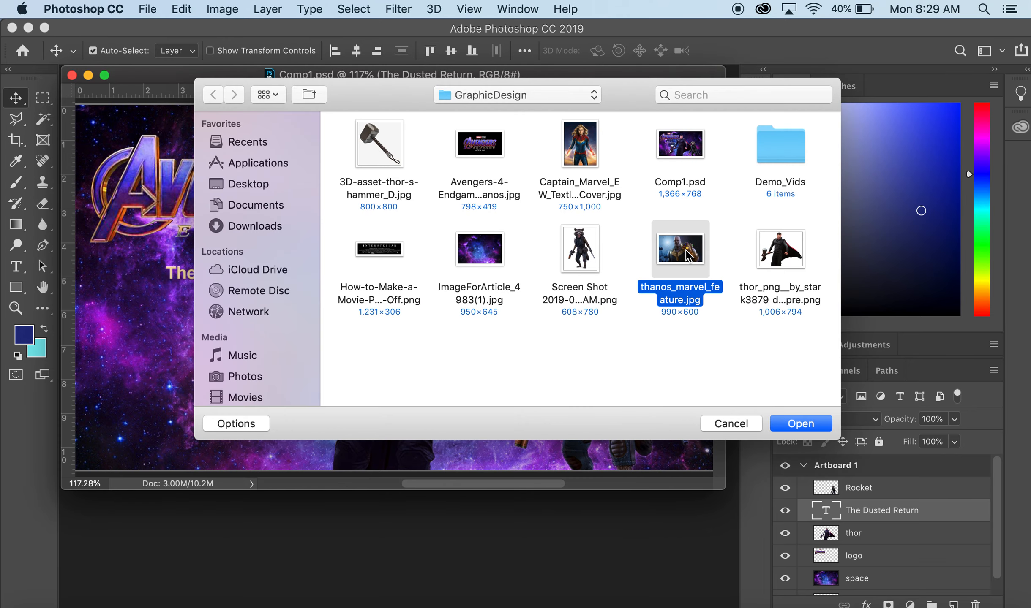
left_click(801, 424)
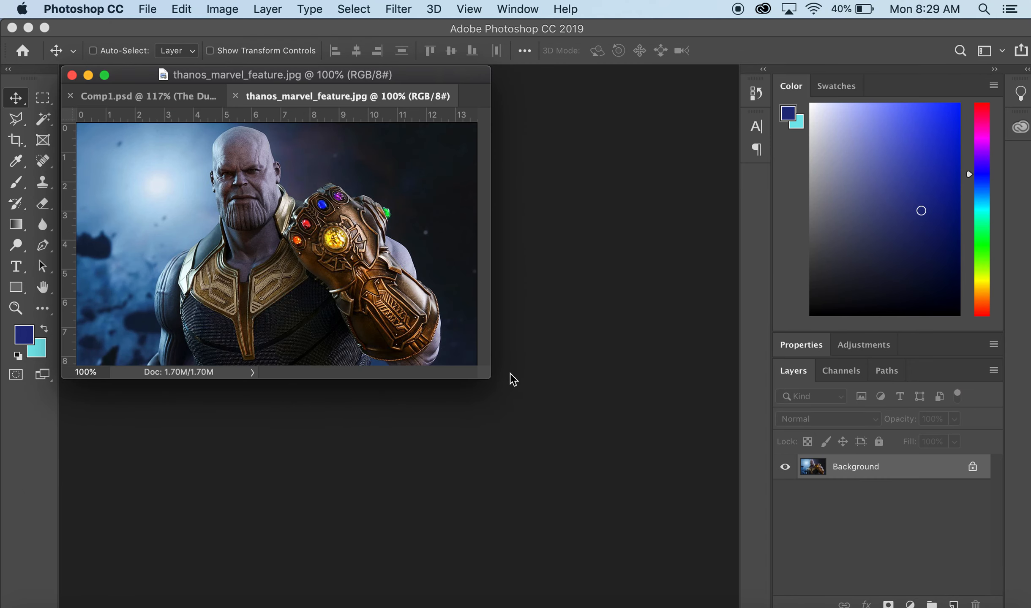
Enlarge the image window and convert the Background into a regular layer named thanos
left_click_drag(481, 371, 635, 476)
double_click(862, 470)
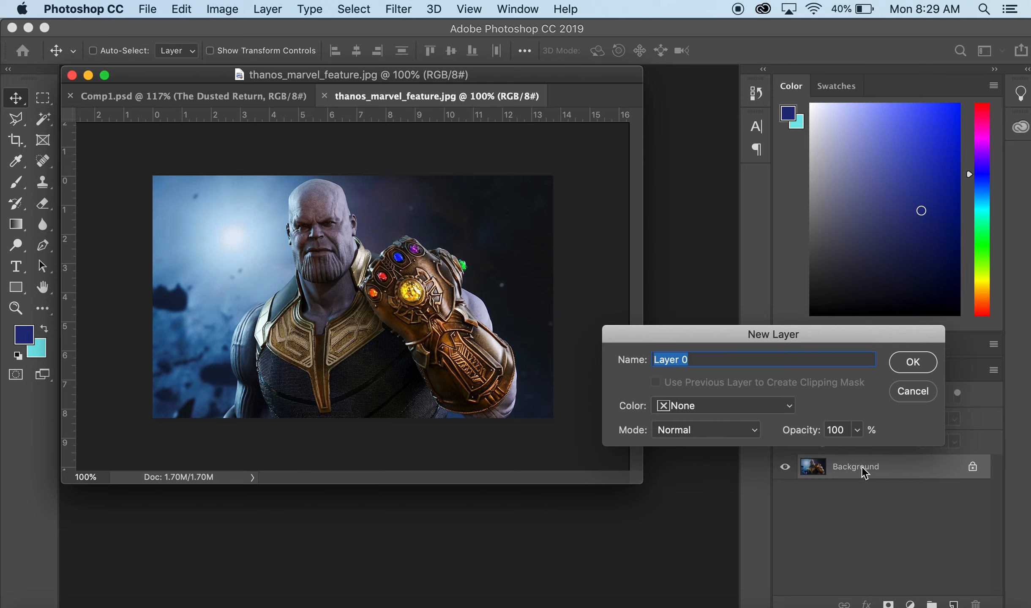
type("thanos")
left_click(912, 362)
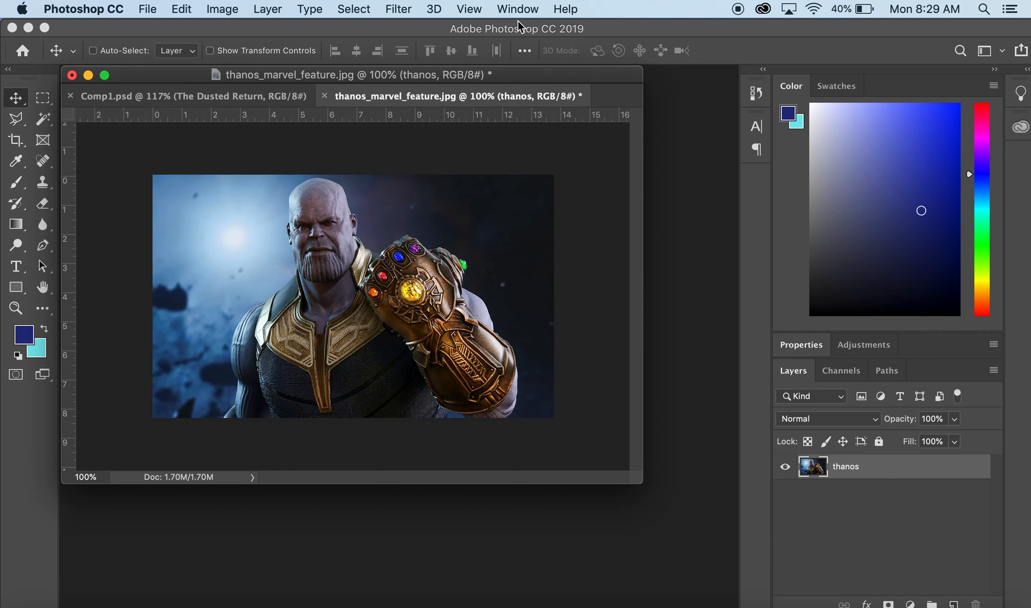
Float all documents in separate windows and move the Thanos image window down so the Comp1.psd poster is exposed
left_click(523, 9)
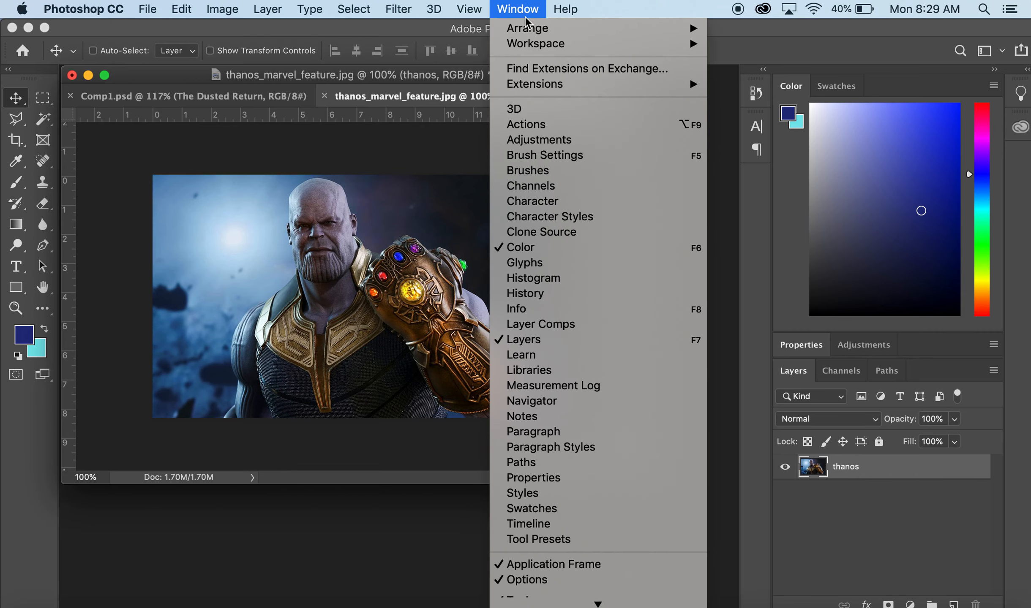
mouse_move(528, 28)
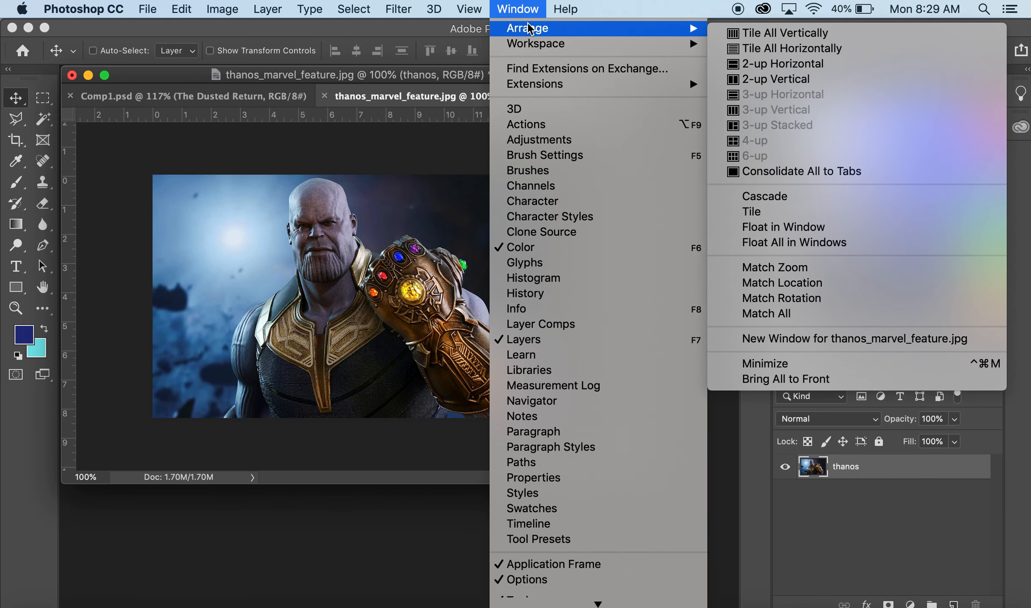
left_click(794, 243)
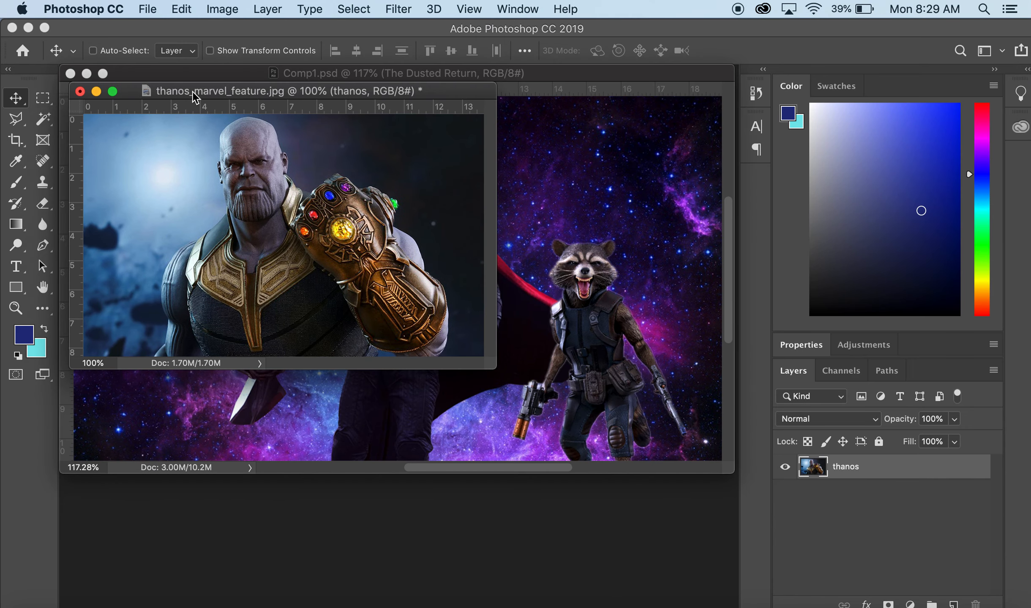
left_click_drag(193, 91, 298, 333)
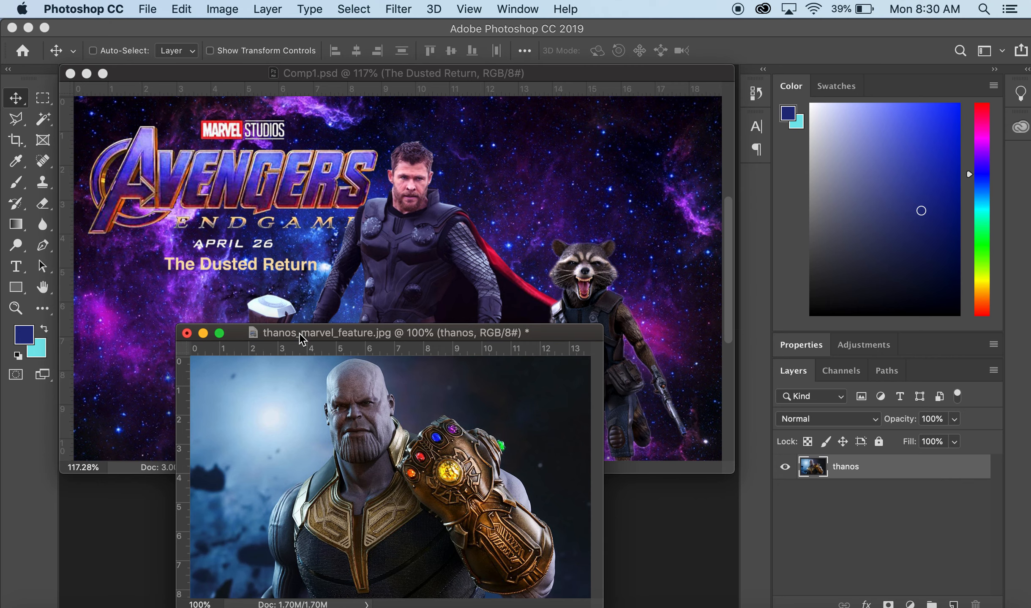
Copy the thanos layer into Comp1.psd near the middle of the artboard and close the source image window
left_click_drag(841, 463, 521, 216)
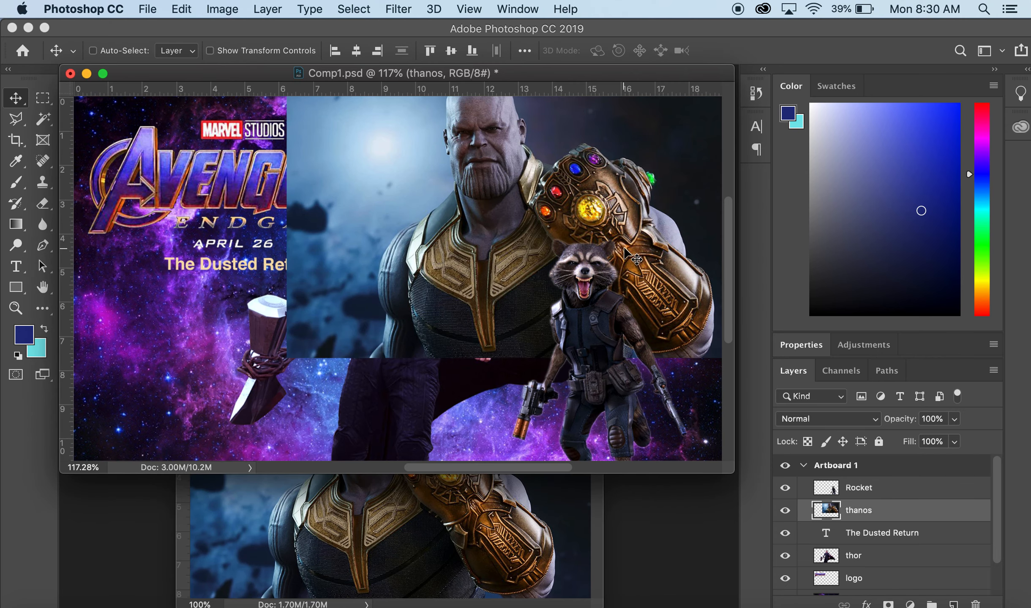
left_click(499, 549)
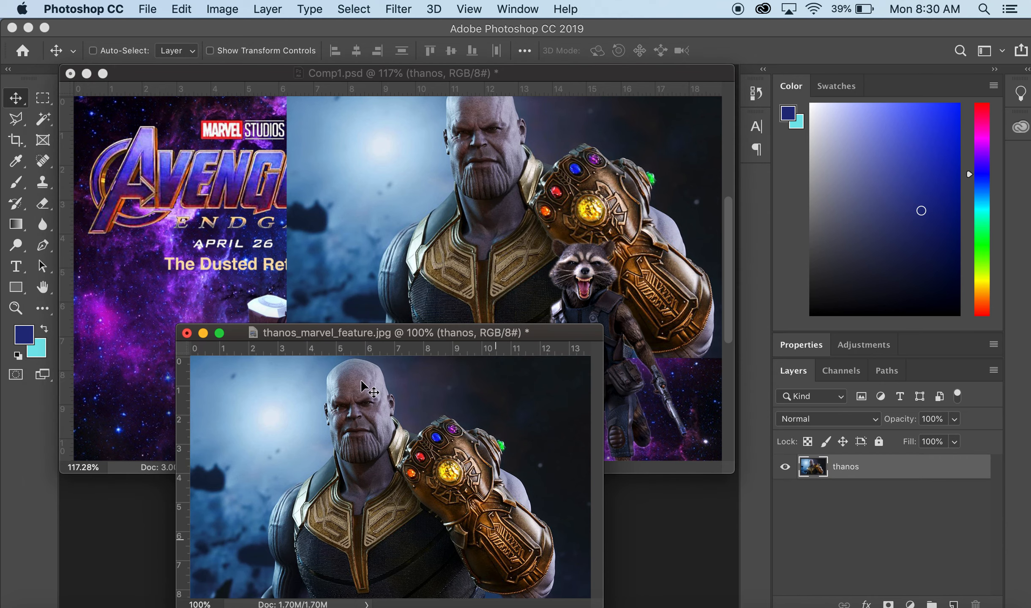
left_click(187, 333)
left_click(471, 232)
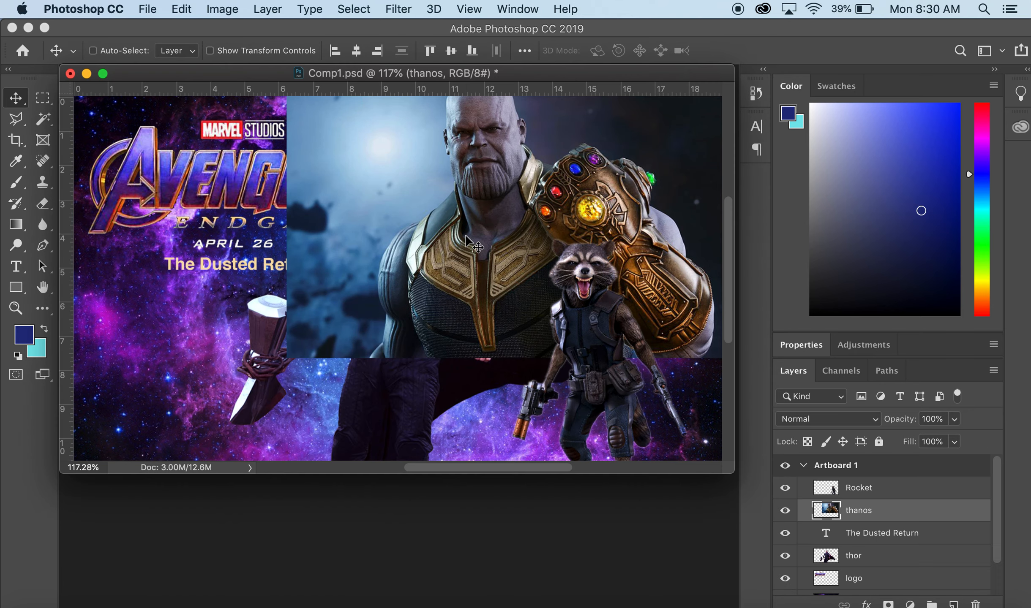
left_click_drag(538, 243, 425, 286)
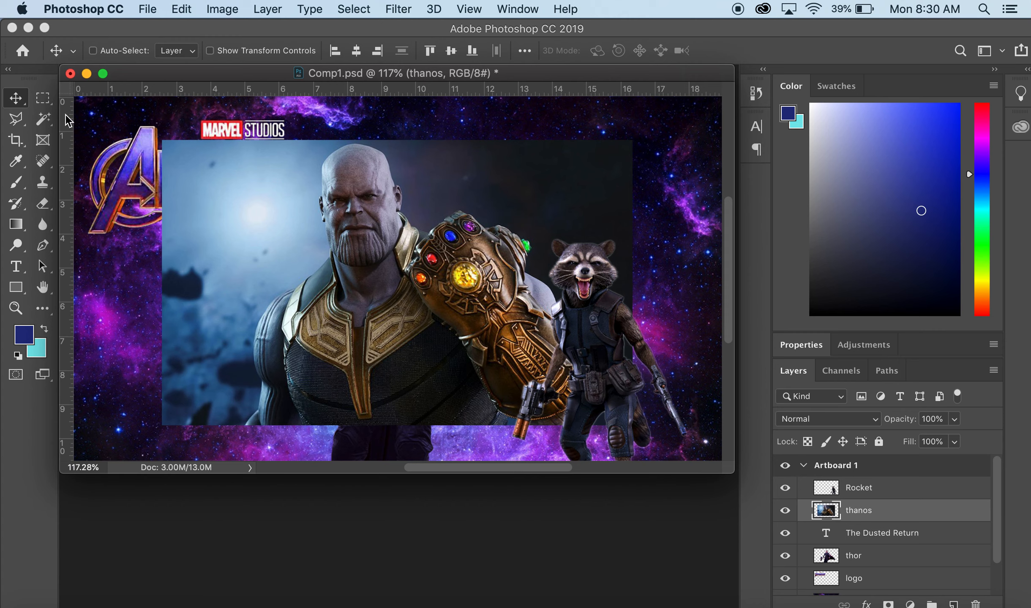
Draw an elliptical marquee selection around Thanos's face, chest and gauntlet on the thanos layer
left_click(44, 101)
right_click(46, 104)
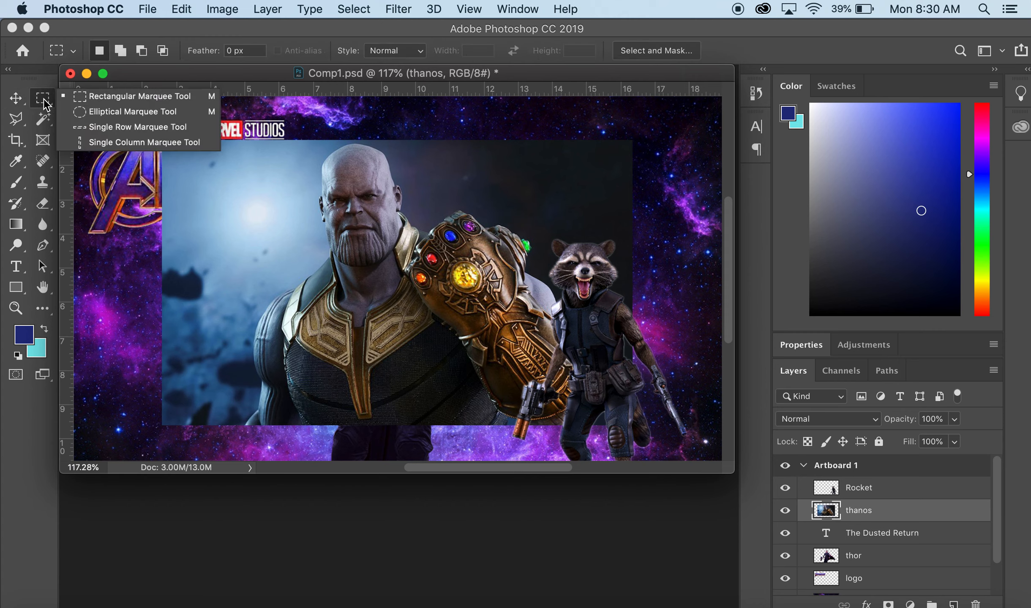
left_click(114, 114)
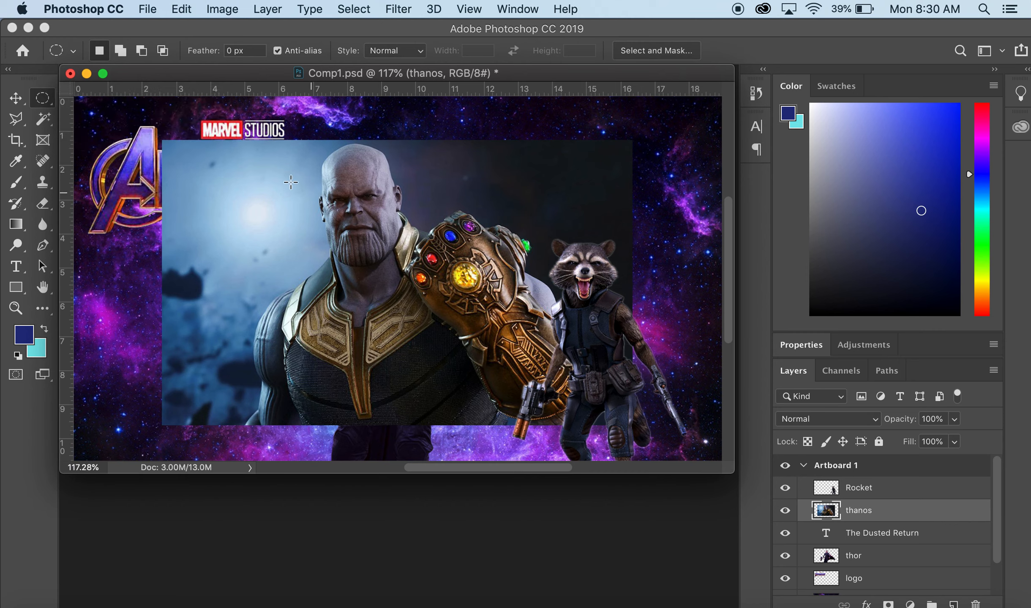
left_click_drag(271, 174, 508, 373)
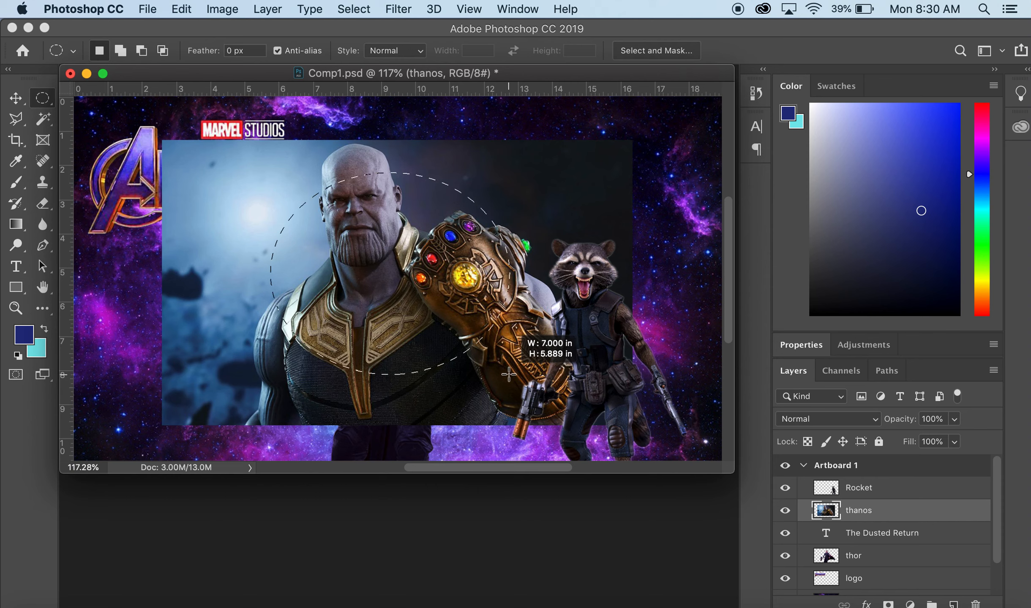
left_click_drag(509, 374, 472, 362)
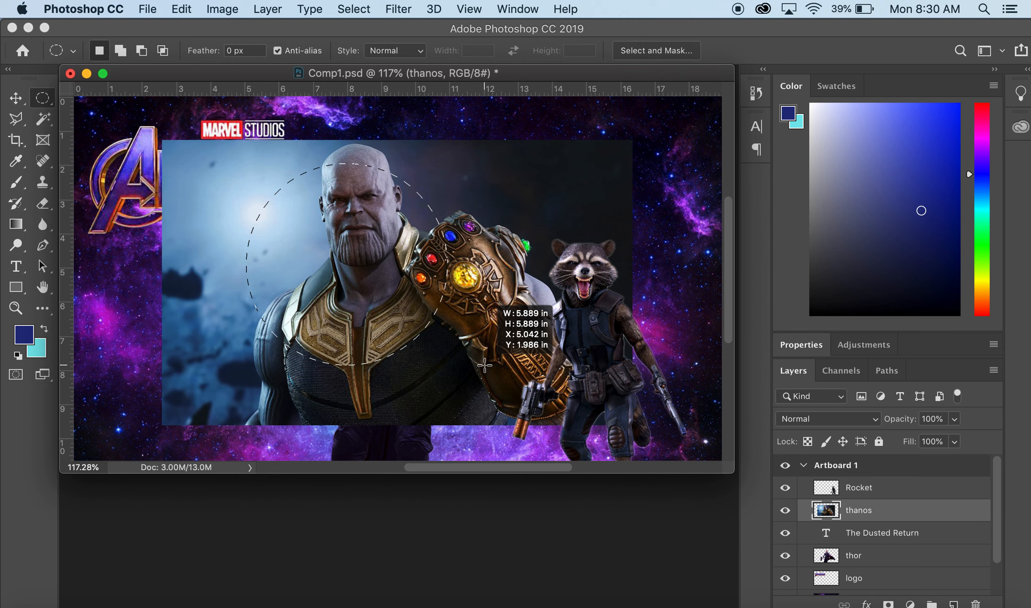
left_click_drag(484, 365, 516, 387)
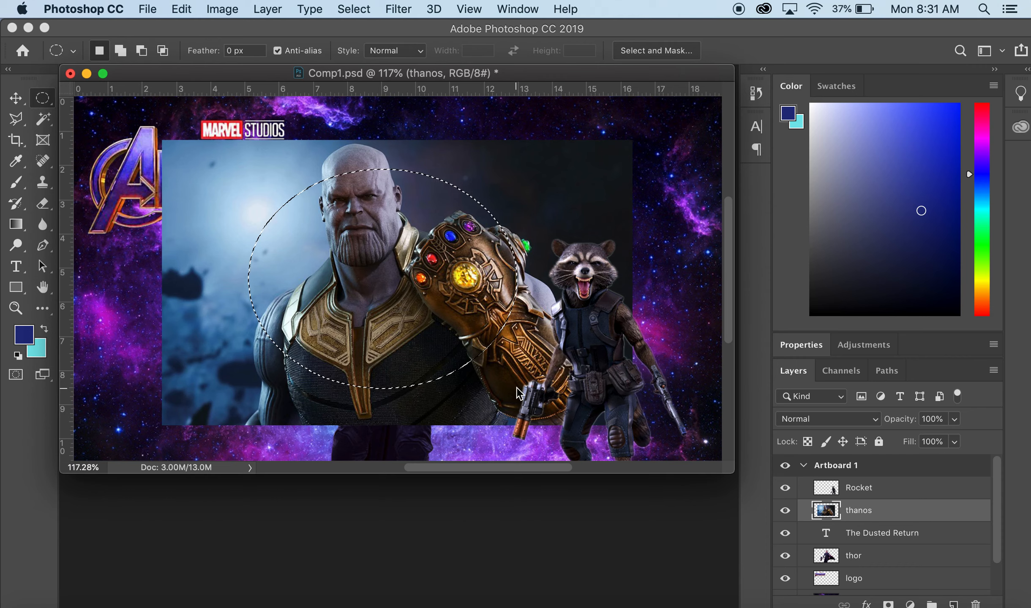
Feather the elliptical selection by 32 pixels and shift it slightly downward
left_click(354, 9)
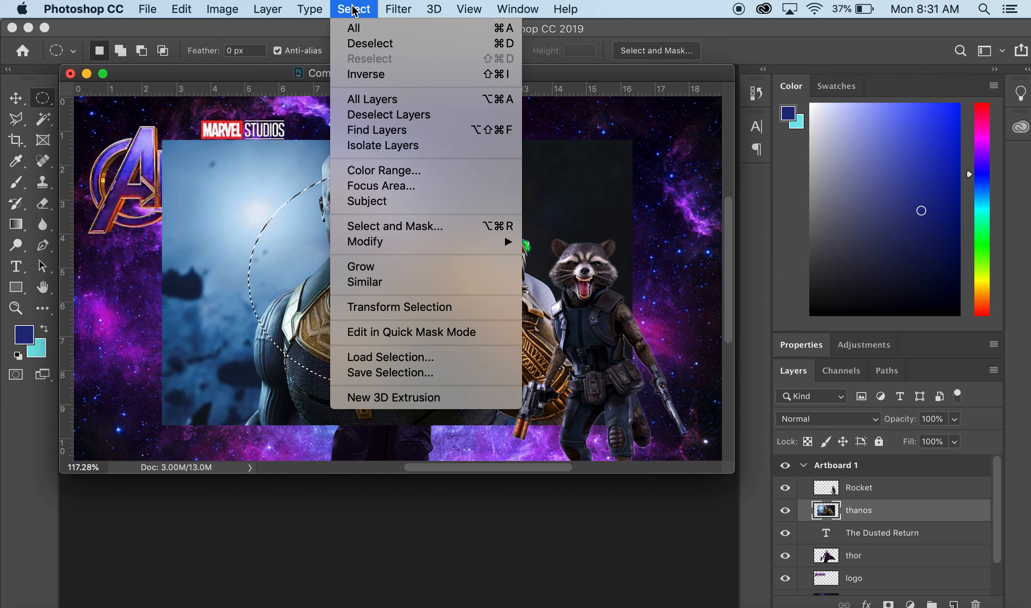
mouse_move(443, 249)
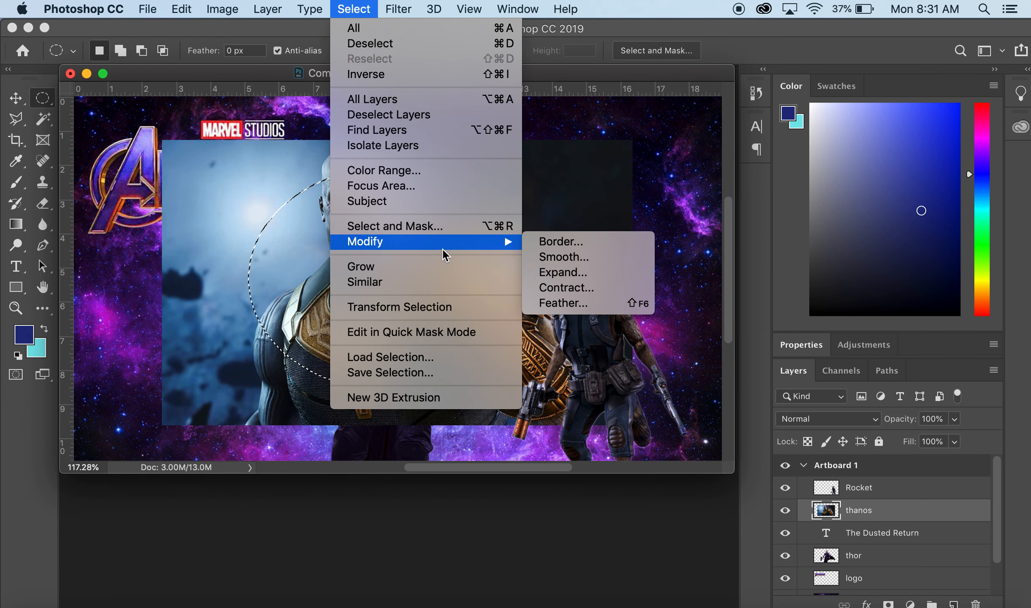
left_click(583, 303)
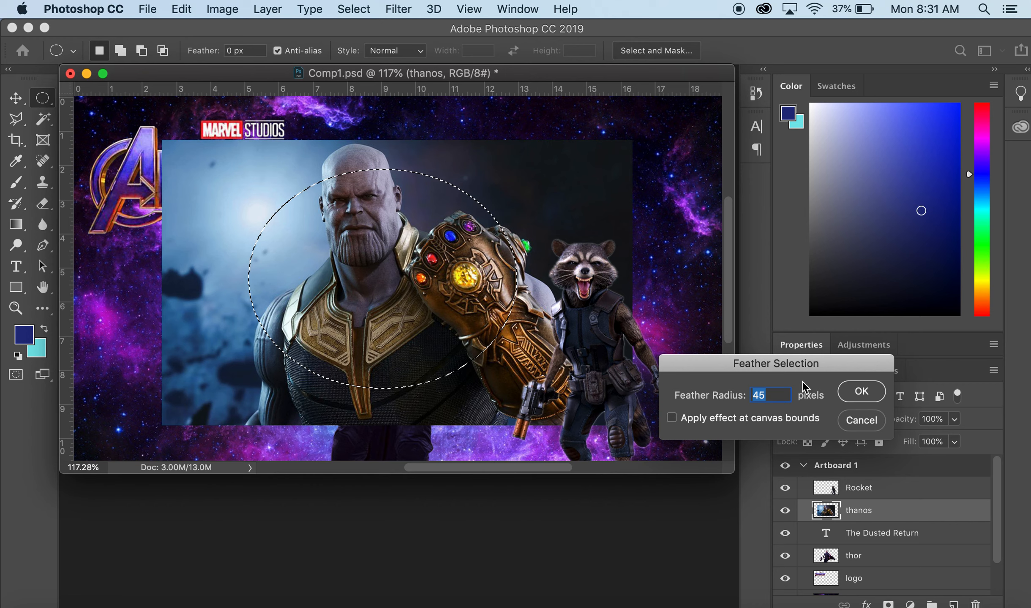
type("30")
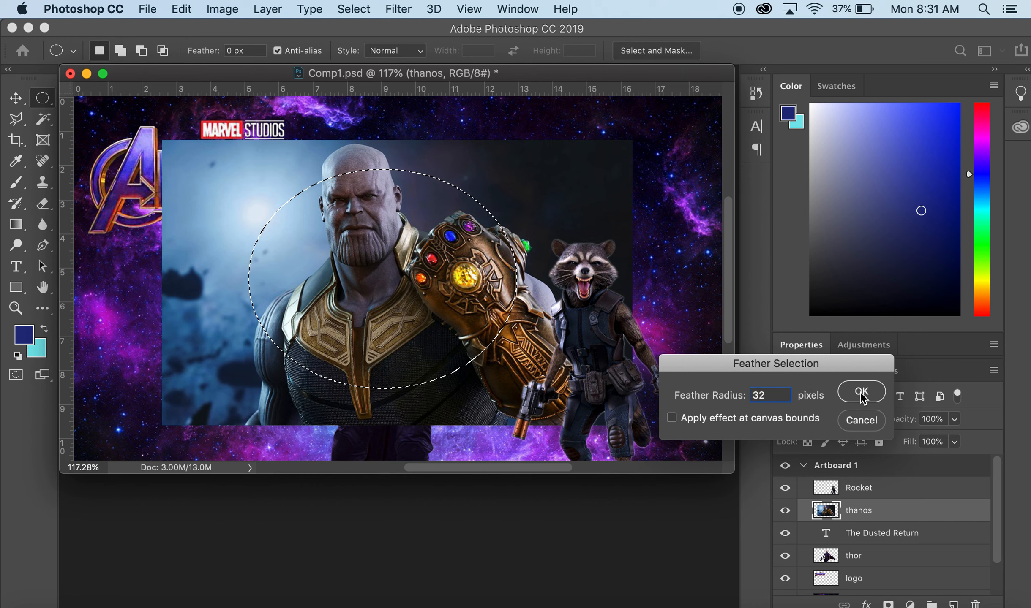
left_click(858, 390)
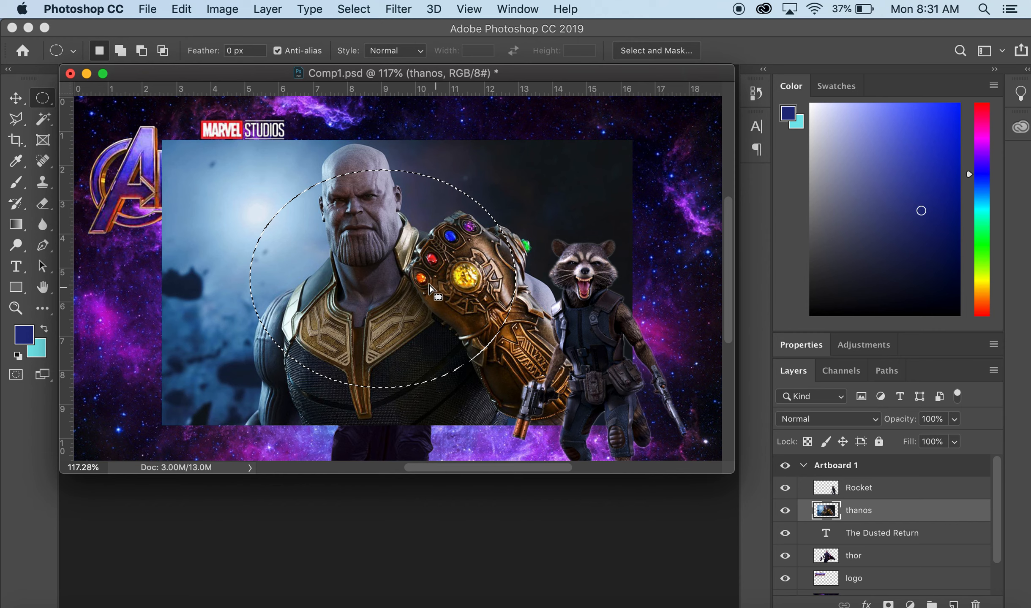
left_click_drag(418, 280, 420, 285)
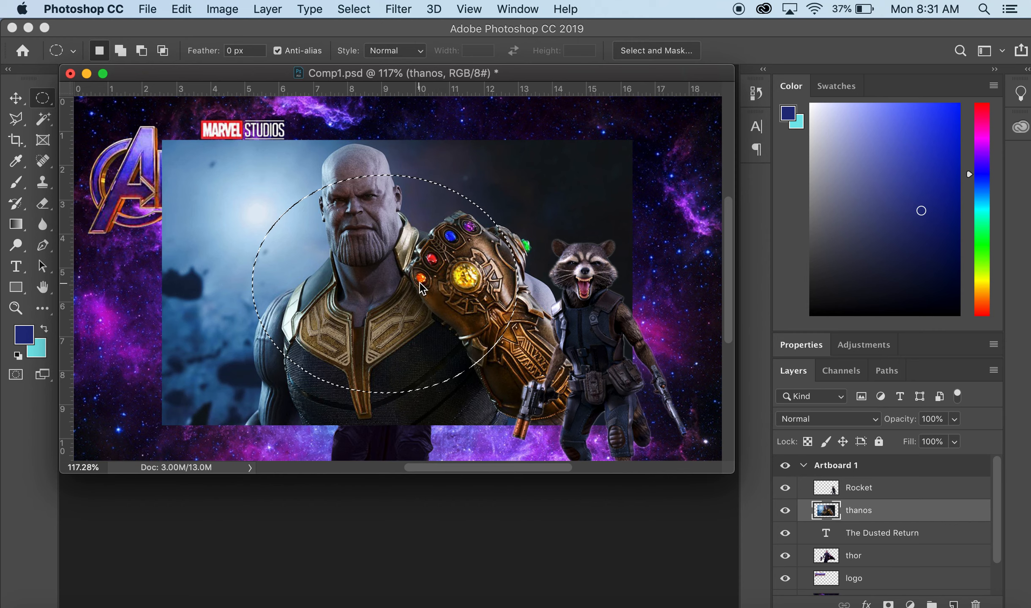
Copy the feathered selection to a new layer named thanos opacity and hide the original thanos layer
key("super+j")
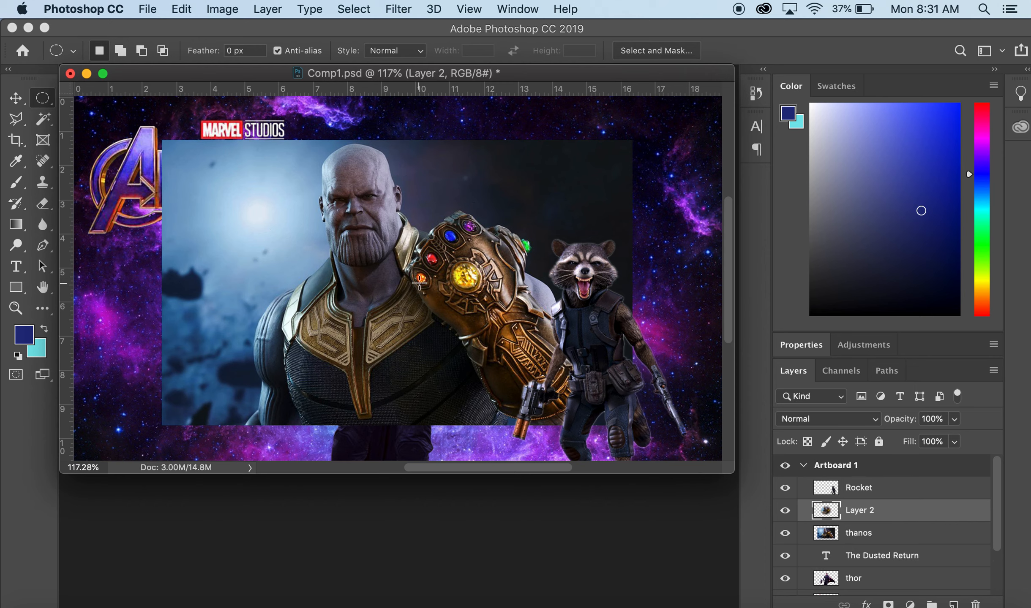
left_click(16, 98)
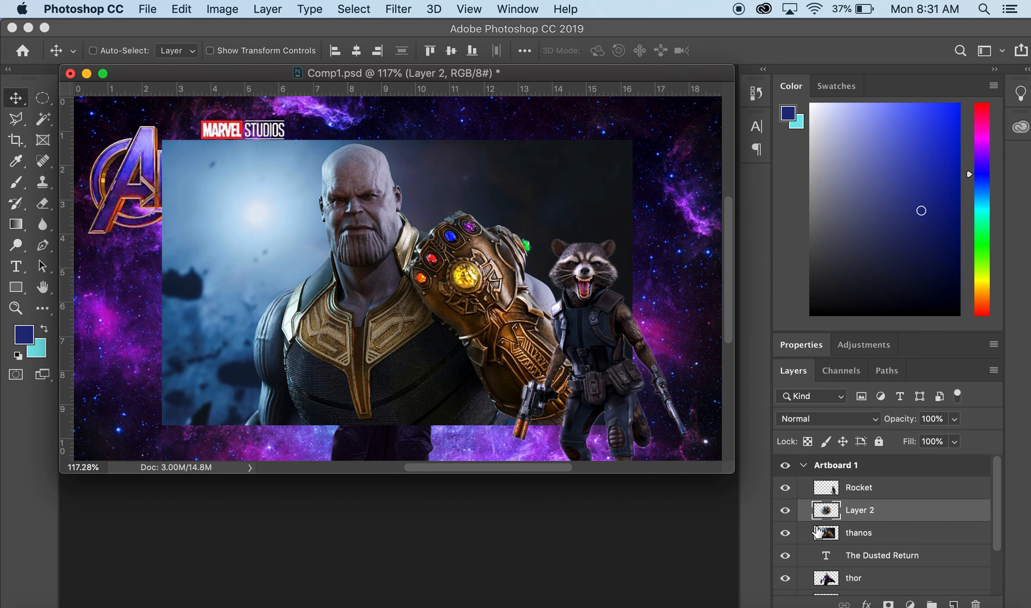
double_click(858, 512)
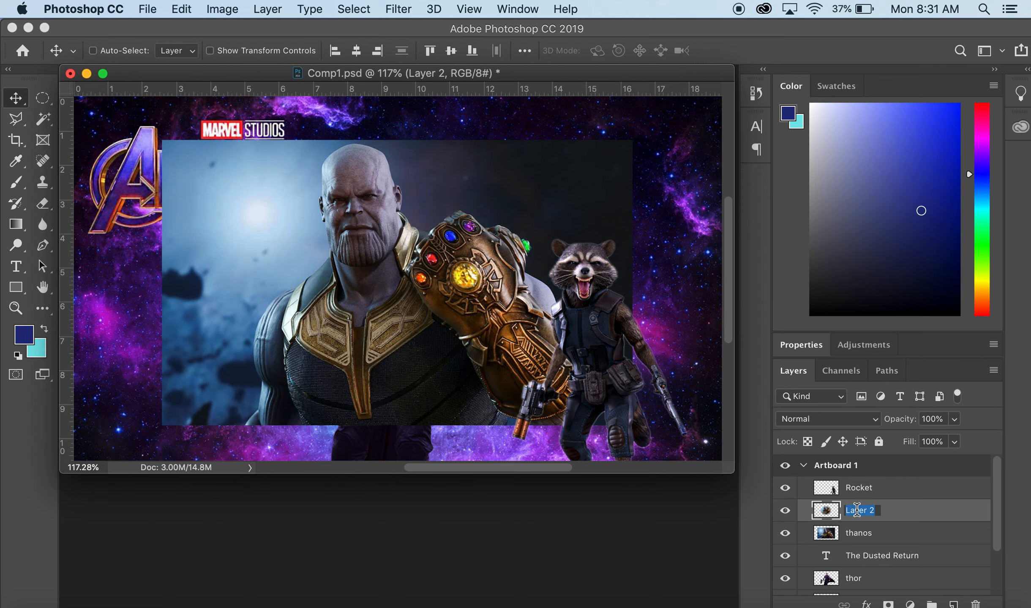
type("thanos opacity")
left_click(928, 537)
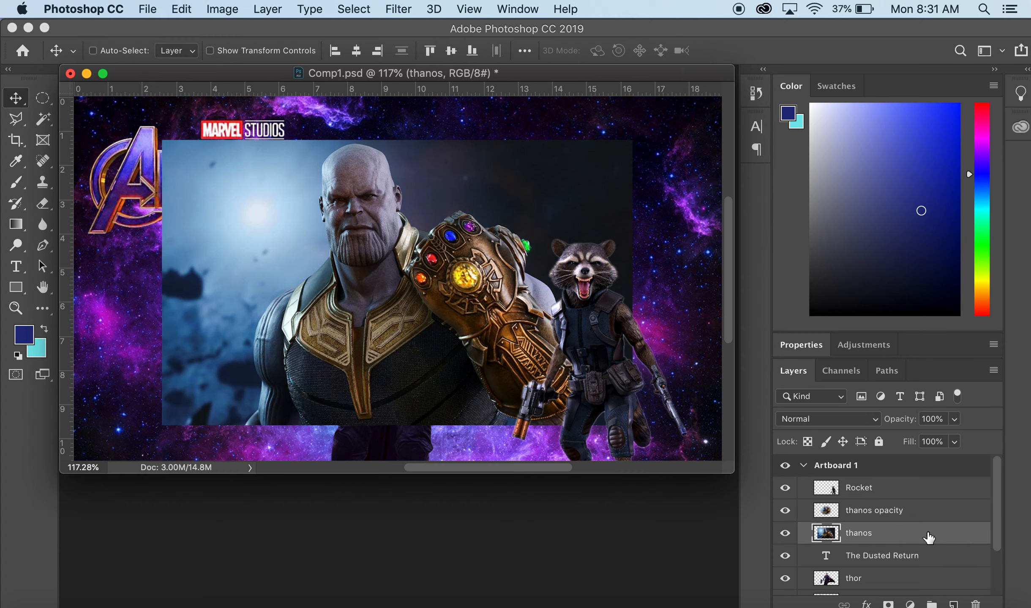
left_click(785, 534)
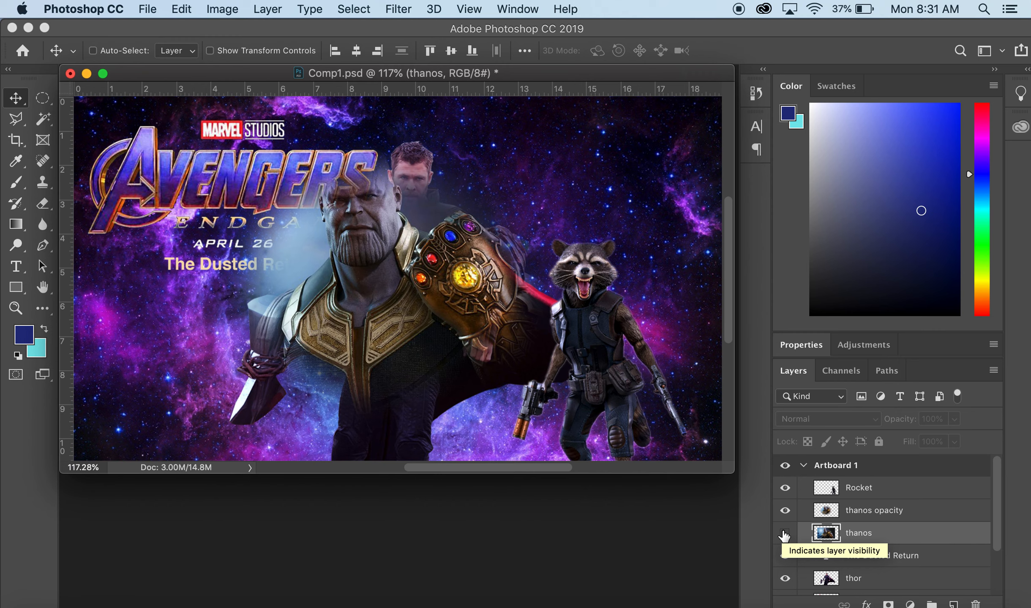
Move the thanos opacity image to the poster's upper right above Rocket and place its layer directly below thor
left_click(892, 512)
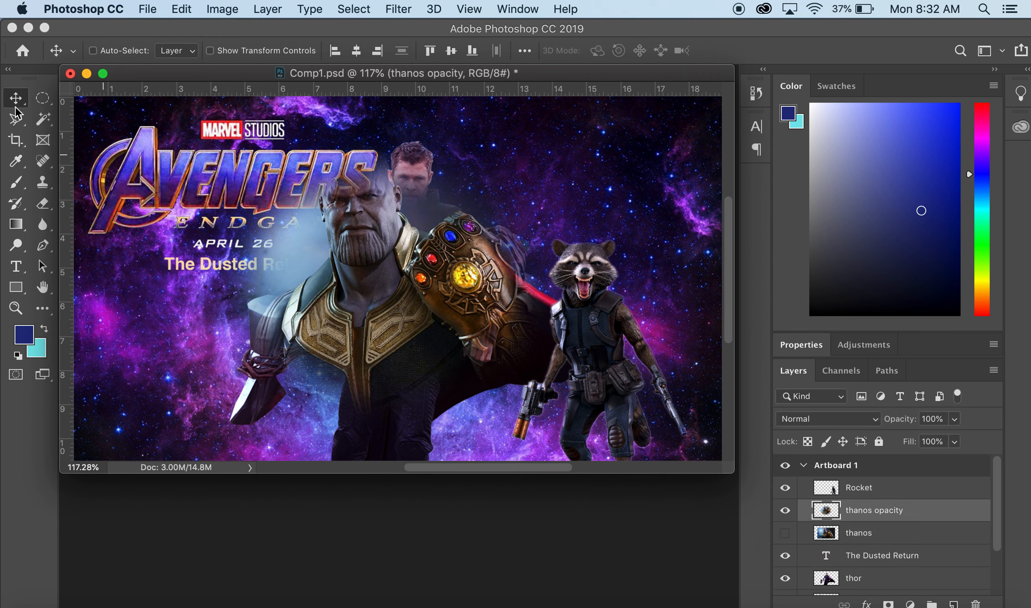
left_click_drag(337, 315, 528, 253)
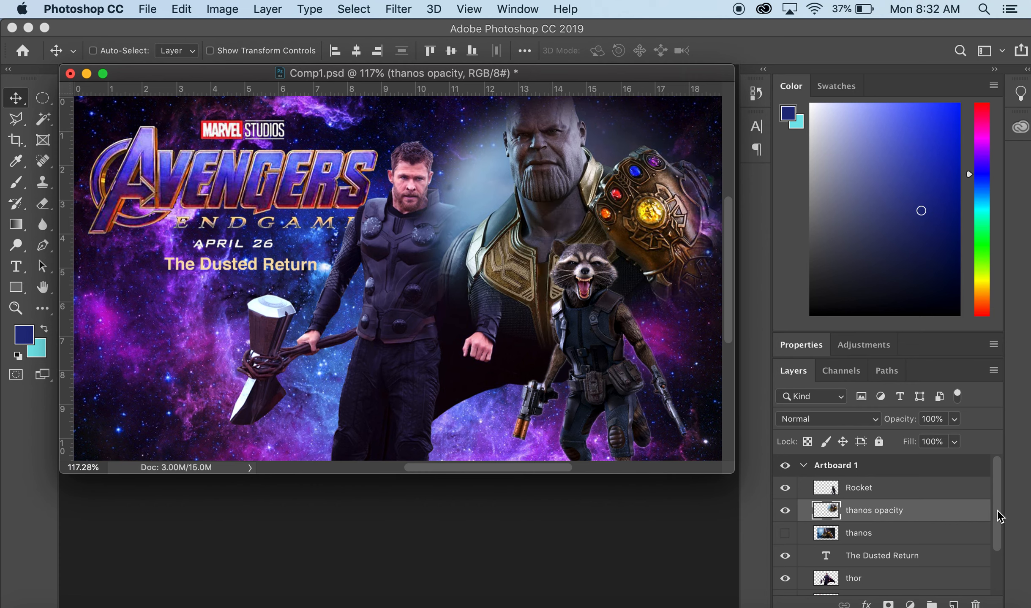
scroll(999, 521, "down", 1)
left_click_drag(928, 497, 923, 556)
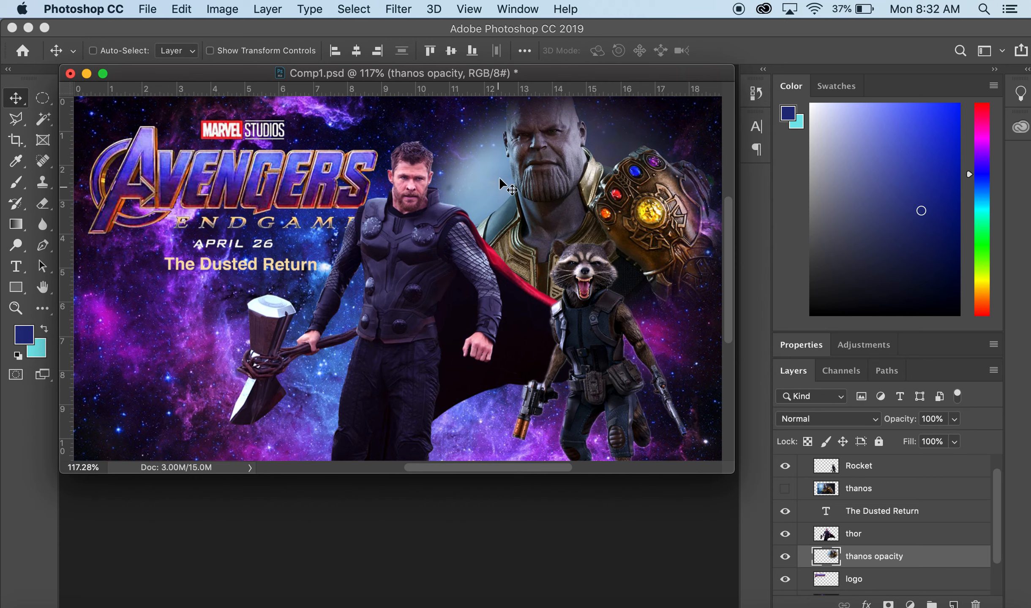
Reduce the thanos opacity layer to 49% opacity and shift its image slightly left and down
left_click(956, 421)
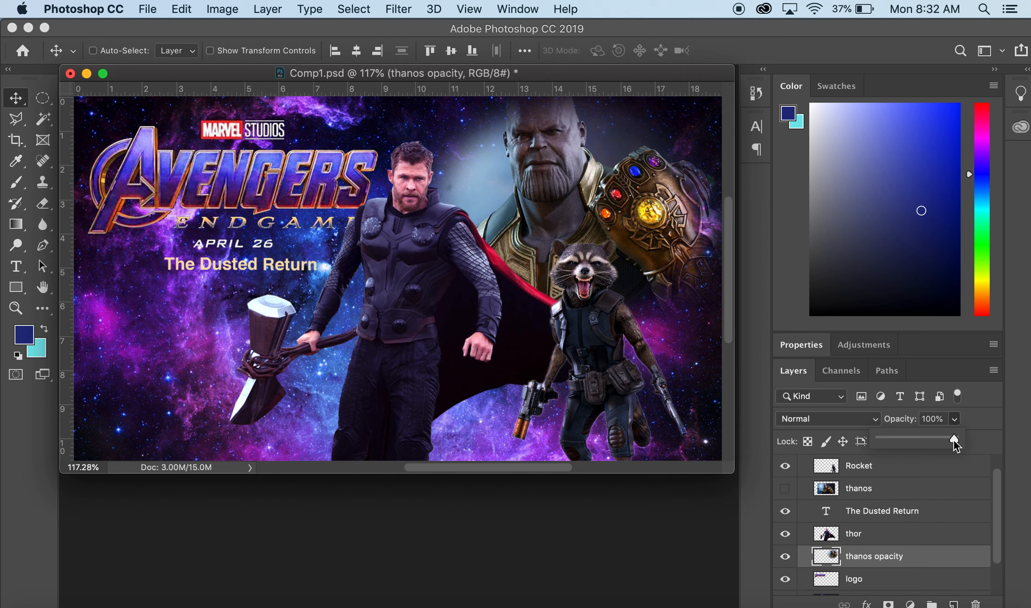
left_click_drag(954, 441, 948, 441)
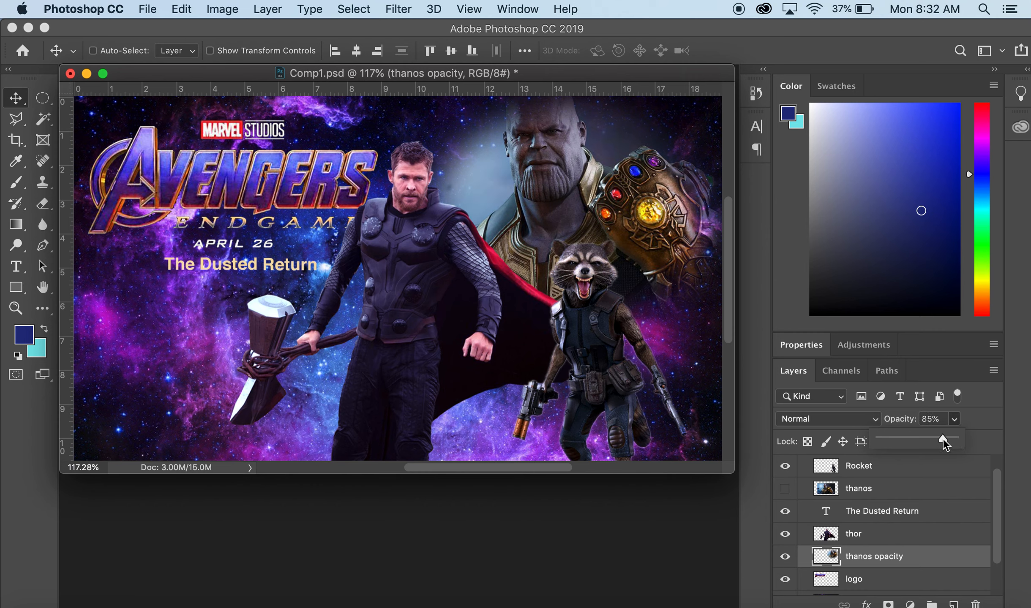
left_click_drag(930, 439, 923, 440)
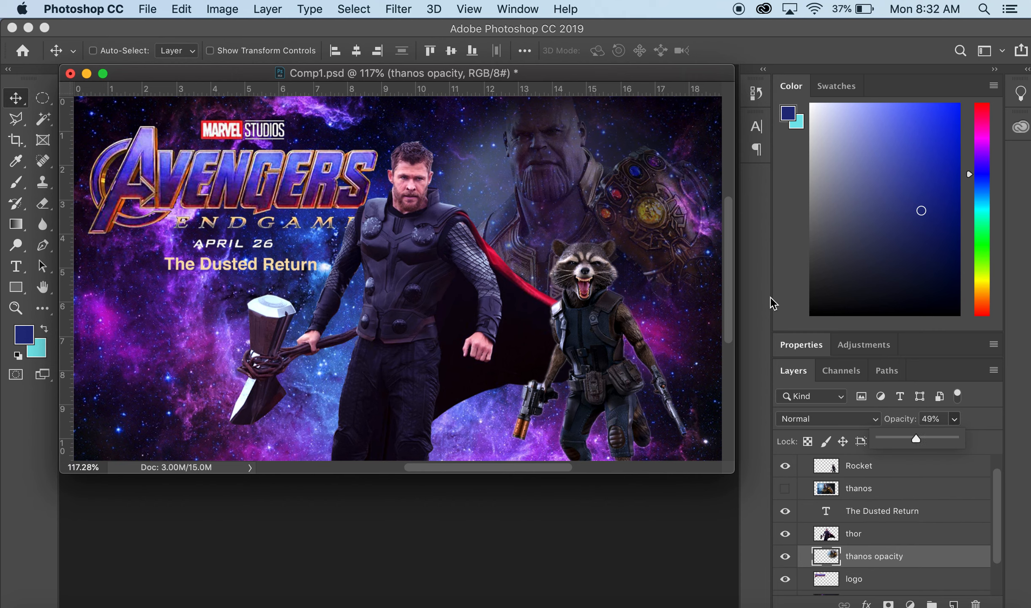
left_click(674, 239)
mouse_move(675, 239)
left_mouse_down()
mouse_move(666, 243)
mouse_move(668, 229)
mouse_move(673, 249)
left_mouse_up()
Restore the thanos opacity layer to 100% opacity and preview its blend modes such as Divide, keeping Normal
left_click(955, 420)
left_click_drag(954, 441, 1010, 446)
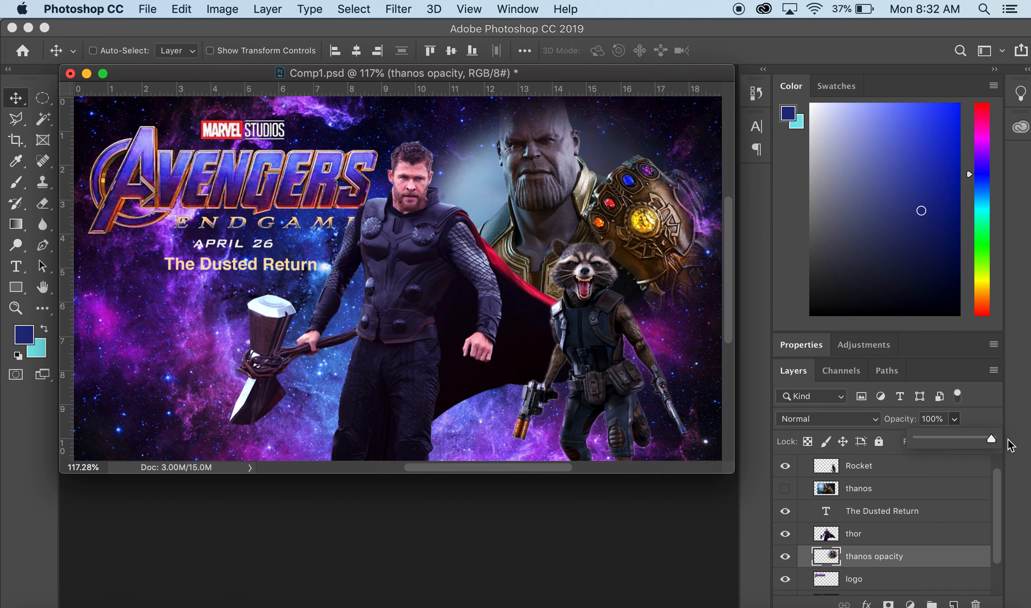
left_click(875, 419)
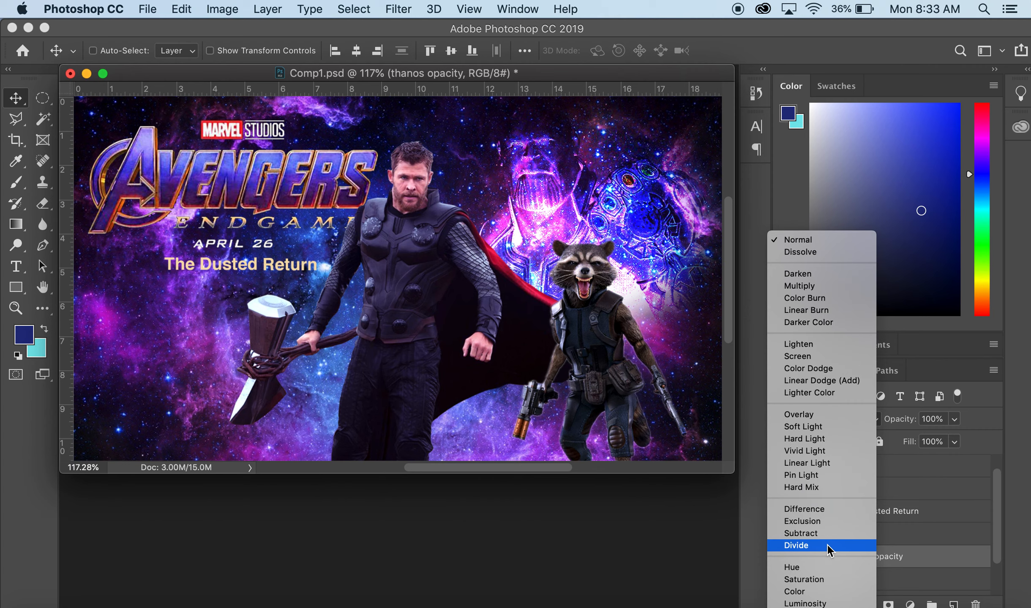
left_click(814, 238)
Set the thanos opacity layer's opacity to 60%
left_click(954, 419)
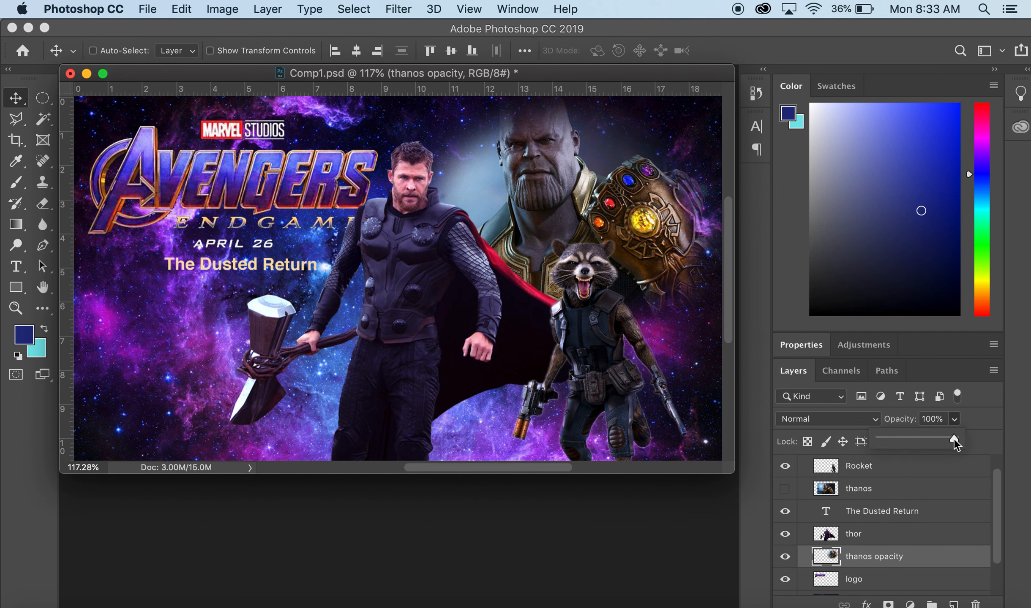
left_click_drag(939, 438, 924, 436)
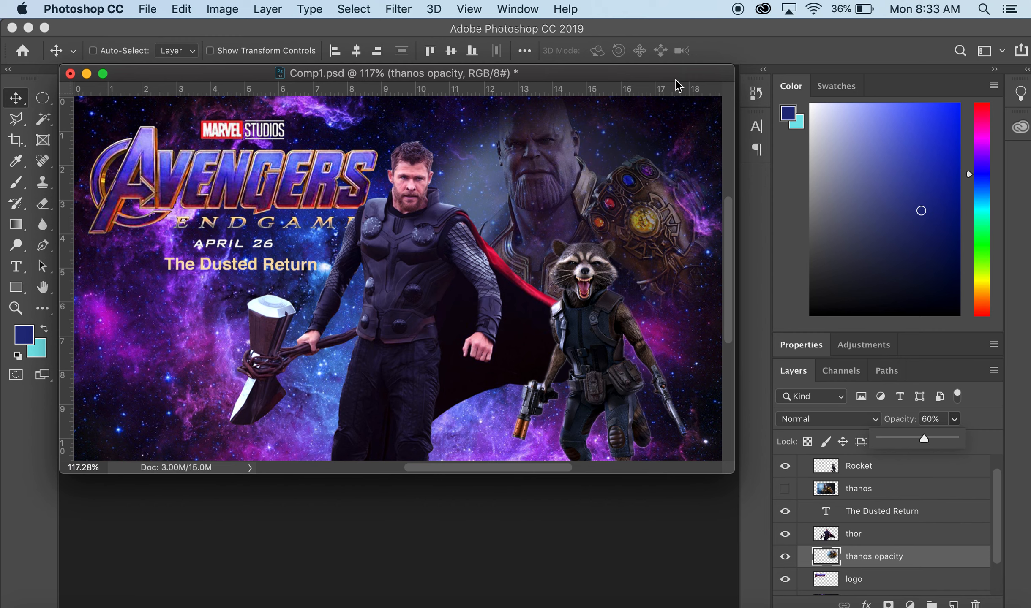
left_click(657, 79)
Save the poster composition Comp1.psd and check that the save command has nothing left to save
key("super+s")
left_click(148, 10)
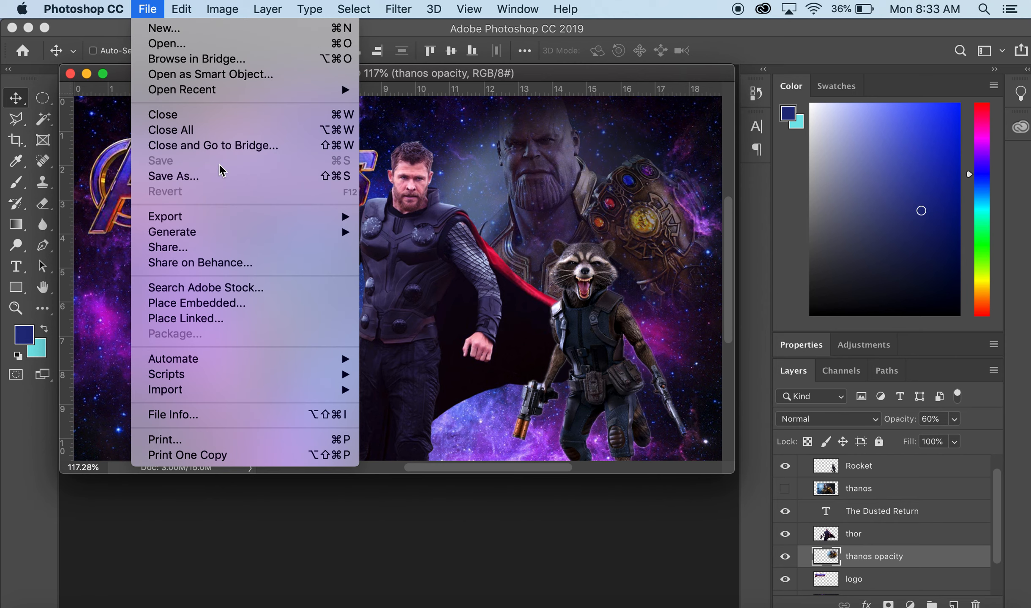
left_click(702, 4)
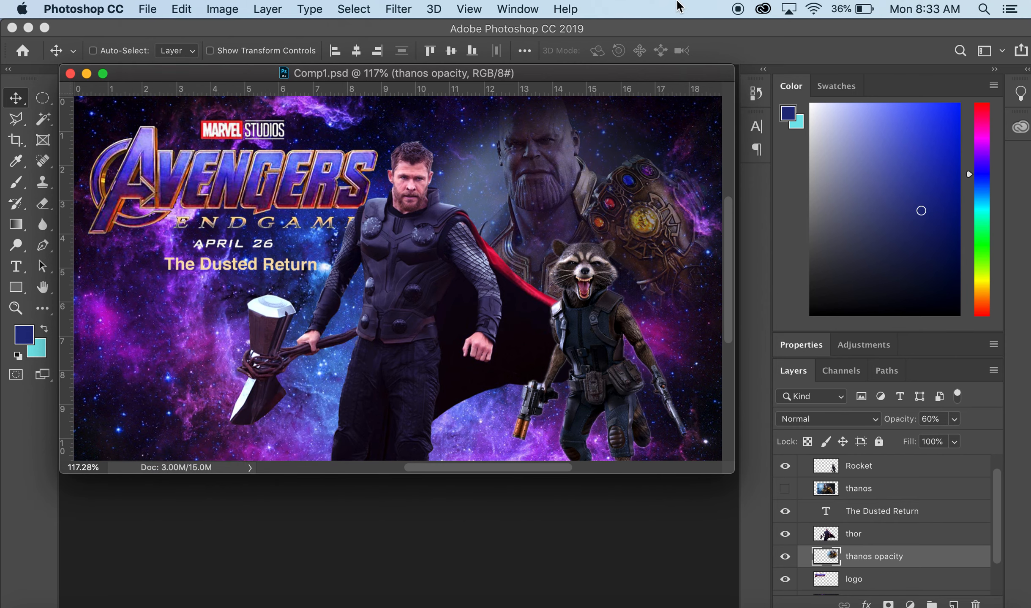